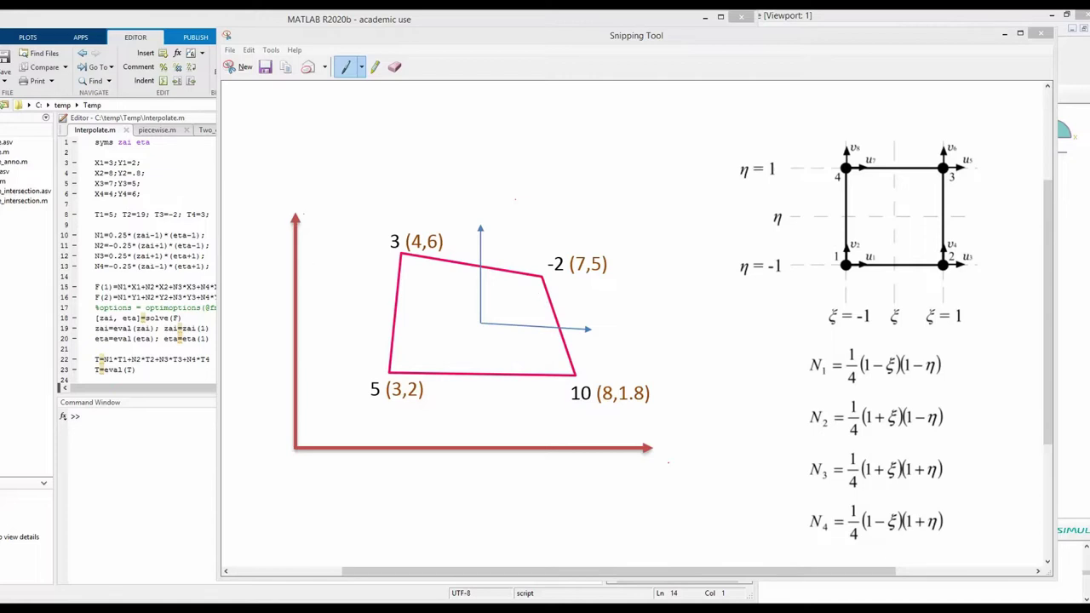
# Step: Label the sketch axes X and Y in red, and mark nodes 10 (8,1.8) and -2 (7,5)
pyautogui.moveTo(676, 456)
pyautogui.mouseDown()
pyautogui.moveTo(687, 470)
pyautogui.moveTo(674, 475)
pyautogui.mouseUp()
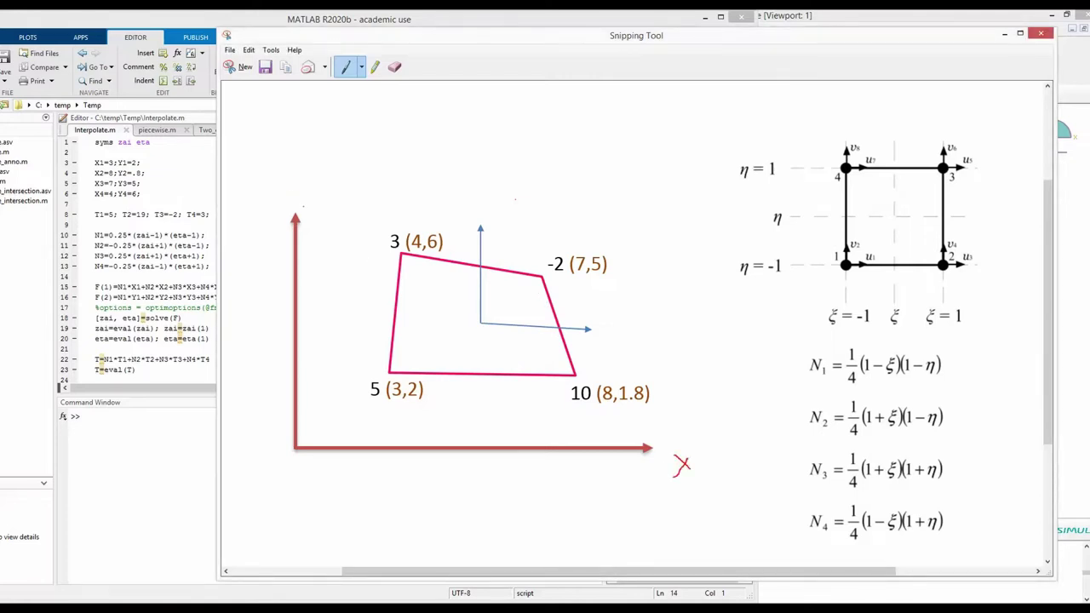
pyautogui.moveTo(281, 179)
pyautogui.mouseDown()
pyautogui.moveTo(301, 178)
pyautogui.moveTo(292, 206)
pyautogui.mouseUp()
pyautogui.moveTo(580, 371); pyautogui.dragTo(576, 375)
pyautogui.moveTo(546, 273); pyautogui.dragTo(542, 277)
# Step: Circle node 5 at (3,2) and tick nodes 10, -2 and 3 (4,6)
pyautogui.moveTo(370, 382)
pyautogui.mouseDown()
pyautogui.moveTo(372, 397)
pyautogui.moveTo(384, 397)
pyautogui.moveTo(373, 380)
pyautogui.mouseUp()
pyautogui.moveTo(566, 384); pyautogui.dragTo(555, 398)
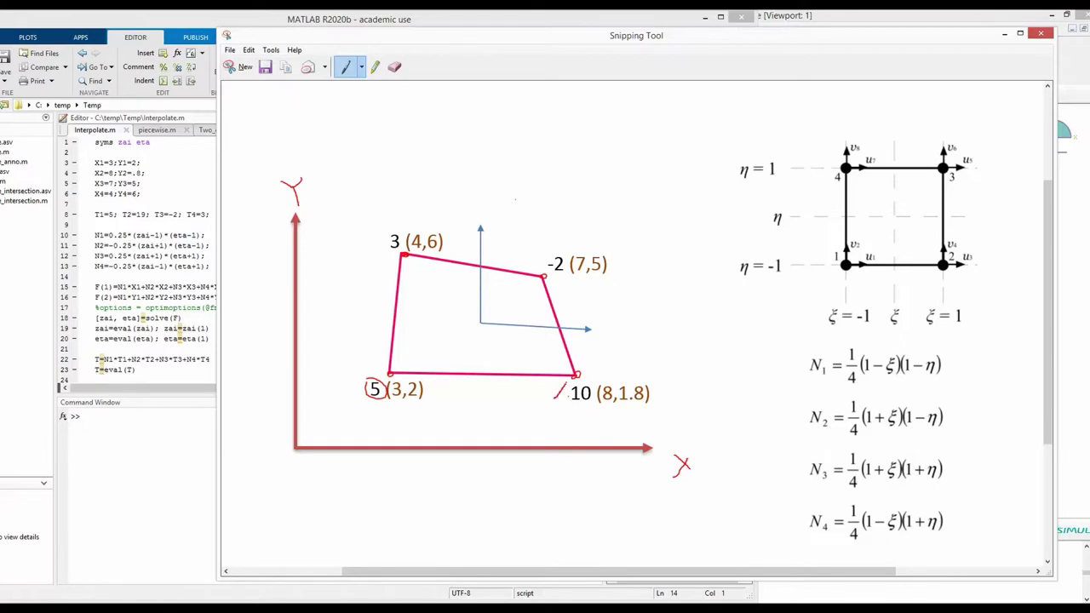
pyautogui.moveTo(539, 246); pyautogui.dragTo(540, 257)
pyautogui.moveTo(377, 265); pyautogui.dragTo(392, 255)
# Step: Mark the interior point with a red x labelled 4.54, then trace the reference square's edges
pyautogui.moveTo(433, 313); pyautogui.dragTo(434, 323)
pyautogui.moveTo(442, 354); pyautogui.dragTo(438, 322)
pyautogui.moveTo(436, 296)
pyautogui.mouseDown()
pyautogui.moveTo(443, 312)
pyautogui.moveTo(472, 291)
pyautogui.moveTo(483, 302)
pyautogui.moveTo(421, 316)
pyautogui.moveTo(453, 315)
pyautogui.moveTo(441, 325)
pyautogui.mouseUp()
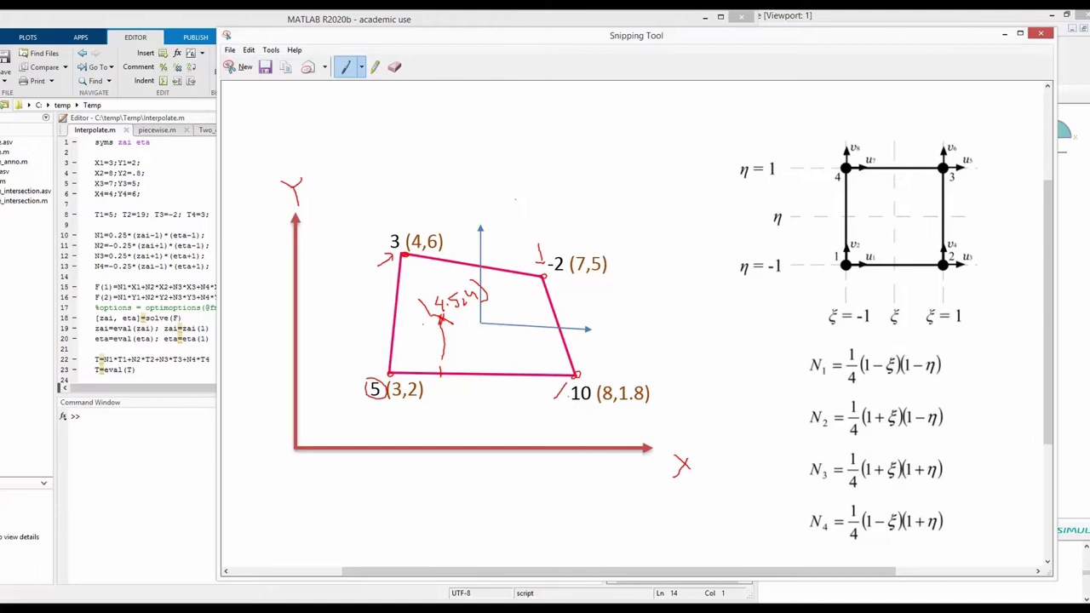
pyautogui.moveTo(441, 320); pyautogui.dragTo(444, 315)
pyautogui.moveTo(845, 172)
pyautogui.mouseDown()
pyautogui.moveTo(848, 276)
pyautogui.moveTo(926, 270)
pyautogui.moveTo(938, 220)
pyautogui.moveTo(923, 172)
pyautogui.moveTo(855, 169)
pyautogui.mouseUp()
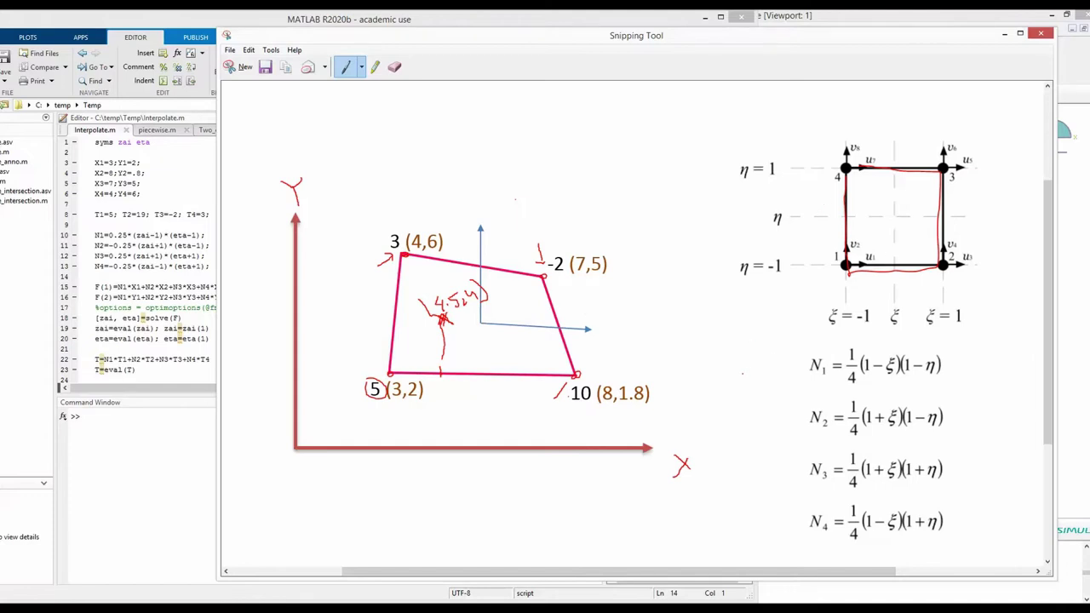
# Step: Draw a brace left of N1–N4, mark node 1, and arrow it to the N1 equation
pyautogui.moveTo(803, 361)
pyautogui.mouseDown()
pyautogui.moveTo(785, 427)
pyautogui.moveTo(798, 516)
pyautogui.mouseUp()
pyautogui.moveTo(843, 263); pyautogui.dragTo(845, 263)
pyautogui.moveTo(845, 266)
pyautogui.mouseDown()
pyautogui.moveTo(797, 322)
pyautogui.moveTo(807, 353)
pyautogui.moveTo(815, 345)
pyautogui.mouseUp()
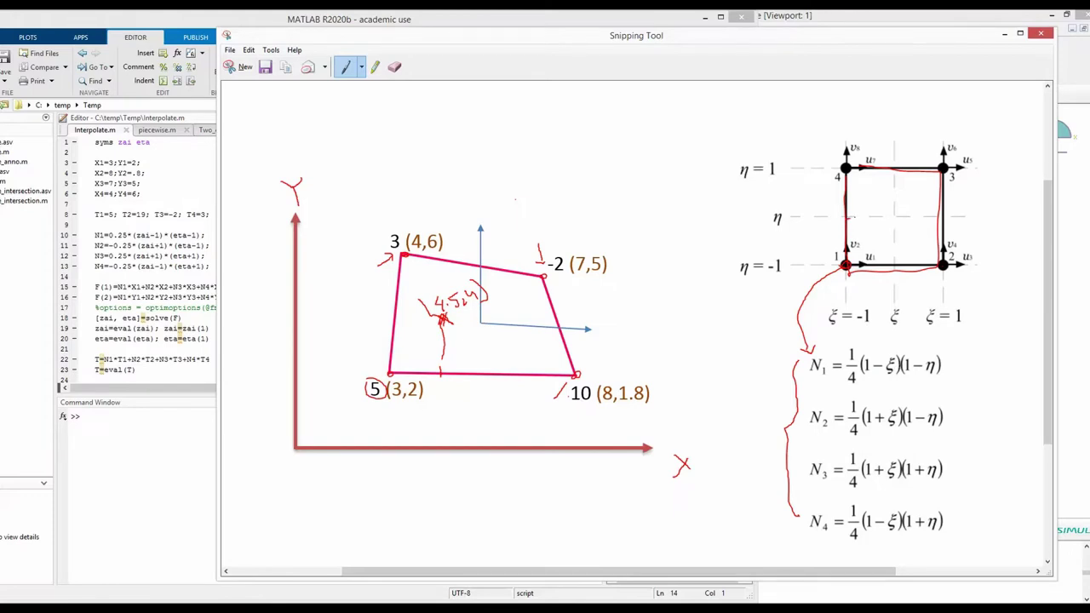
# Step: Draw the ξ and η lines across the reference square and circle the ξ = 1 and ξ = -1 labels
pyautogui.moveTo(848, 218)
pyautogui.mouseDown()
pyautogui.moveTo(976, 218)
pyautogui.moveTo(1014, 236)
pyautogui.mouseUp()
pyautogui.moveTo(896, 266)
pyautogui.mouseDown()
pyautogui.moveTo(899, 136)
pyautogui.moveTo(913, 126)
pyautogui.mouseUp()
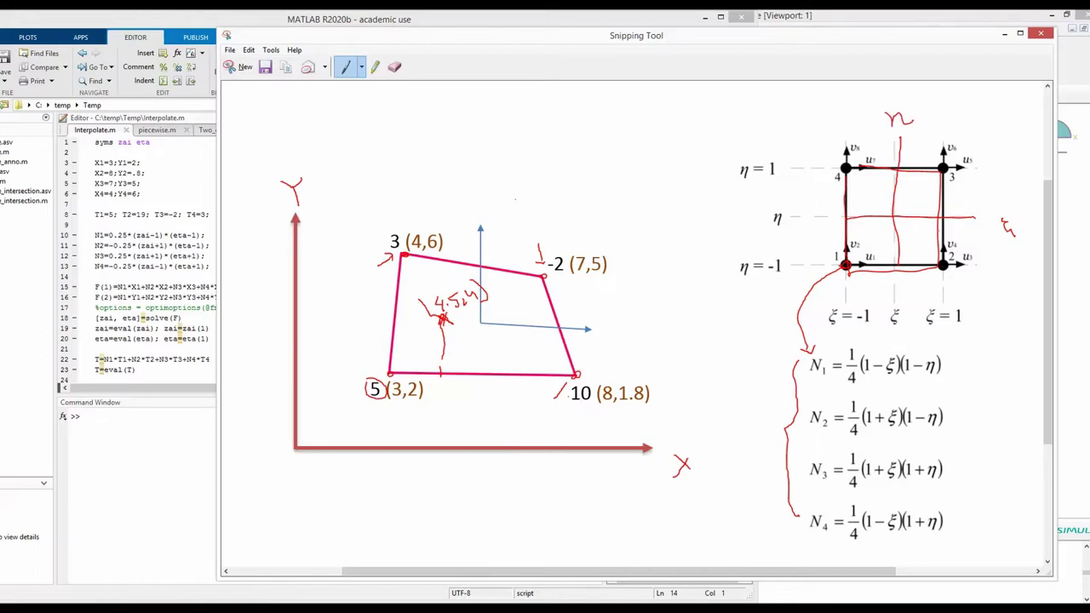
pyautogui.moveTo(945, 307)
pyautogui.mouseDown()
pyautogui.moveTo(955, 330)
pyautogui.moveTo(969, 305)
pyautogui.moveTo(941, 309)
pyautogui.mouseUp()
pyautogui.moveTo(866, 310)
pyautogui.mouseDown()
pyautogui.moveTo(864, 329)
pyautogui.moveTo(870, 308)
pyautogui.moveTo(850, 270)
pyautogui.mouseUp()
# Step: Retrace the square's edges, mark the axis crossing, and trace the quadrilateral's local vertical axis and node 3
pyautogui.moveTo(947, 308); pyautogui.dragTo(942, 218)
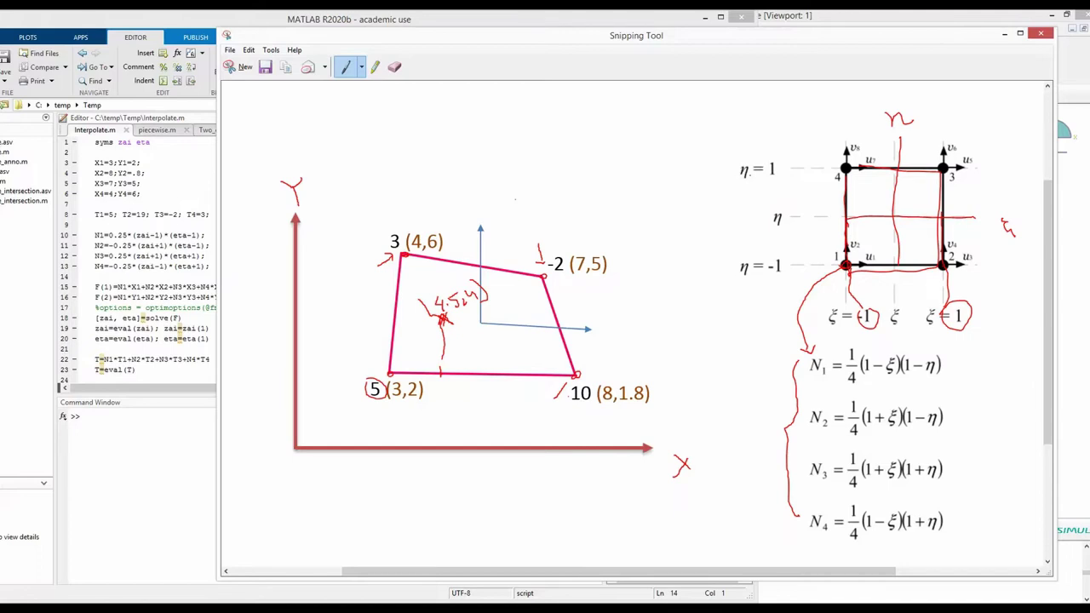
pyautogui.moveTo(893, 220)
pyautogui.mouseDown()
pyautogui.moveTo(940, 217)
pyautogui.moveTo(940, 167)
pyautogui.mouseUp()
pyautogui.moveTo(942, 219); pyautogui.dragTo(847, 218)
pyautogui.moveTo(845, 220); pyautogui.dragTo(846, 171)
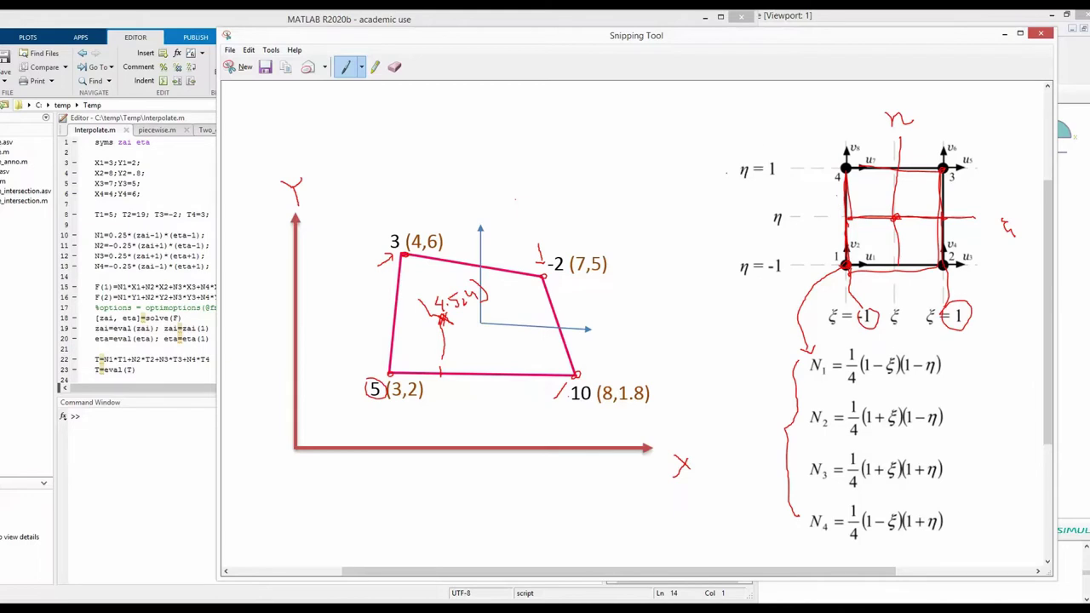
pyautogui.moveTo(481, 225)
pyautogui.mouseDown()
pyautogui.moveTo(482, 322)
pyautogui.moveTo(584, 328)
pyautogui.moveTo(572, 327)
pyautogui.mouseUp()
pyautogui.moveTo(376, 245); pyautogui.dragTo(393, 239)
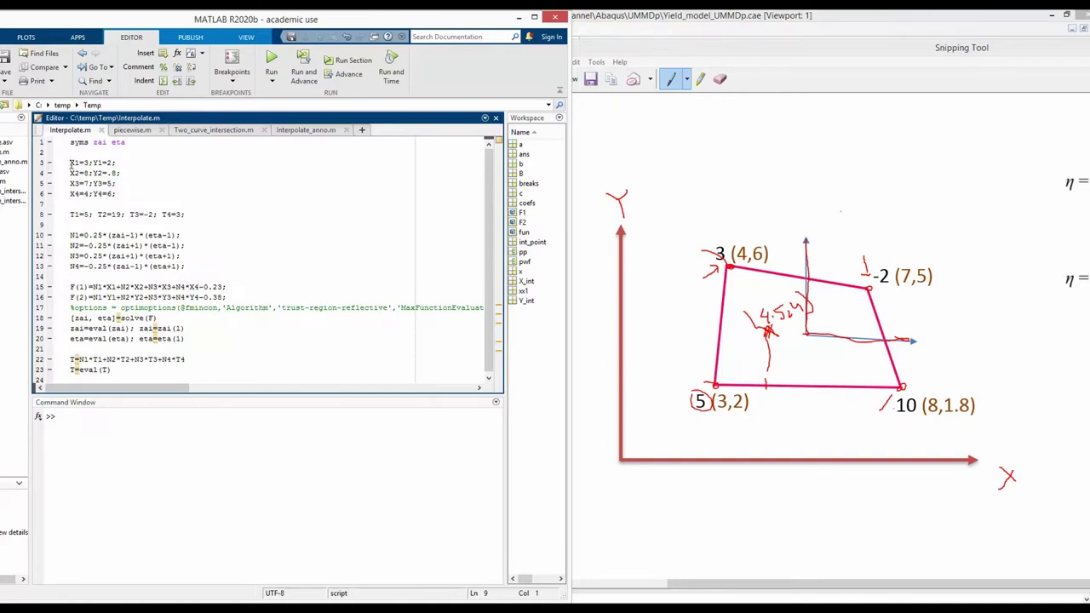
# Step: Check node coordinates on lines 3–5 and change Y2 to 1.8 so node 2 is (8,1.8)
pyautogui.moveTo(71, 163); pyautogui.dragTo(114, 163)
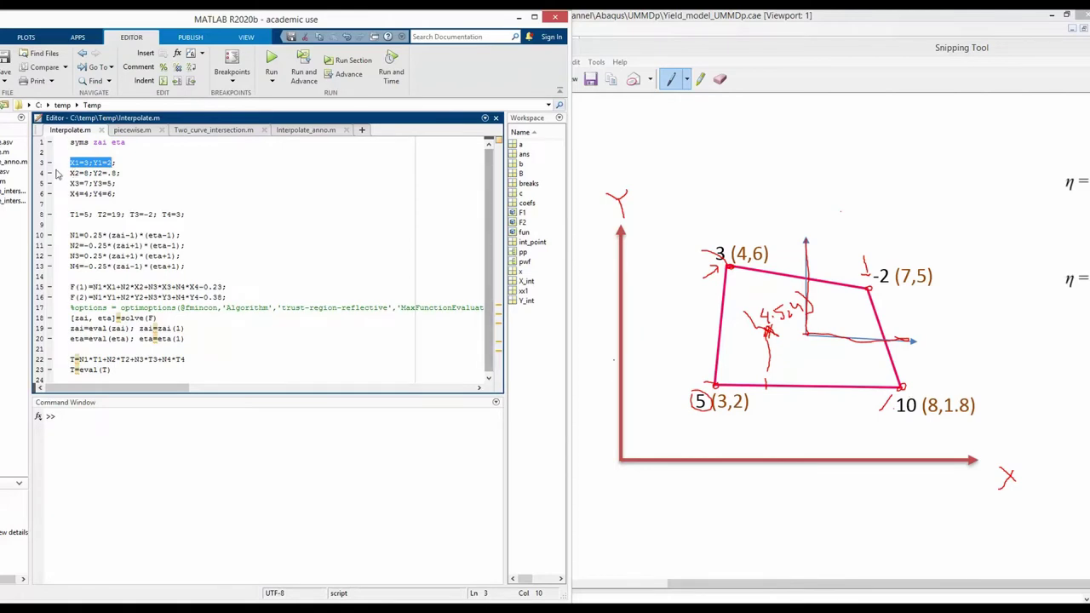
pyautogui.moveTo(71, 172); pyautogui.dragTo(119, 175)
pyautogui.click(111, 173)
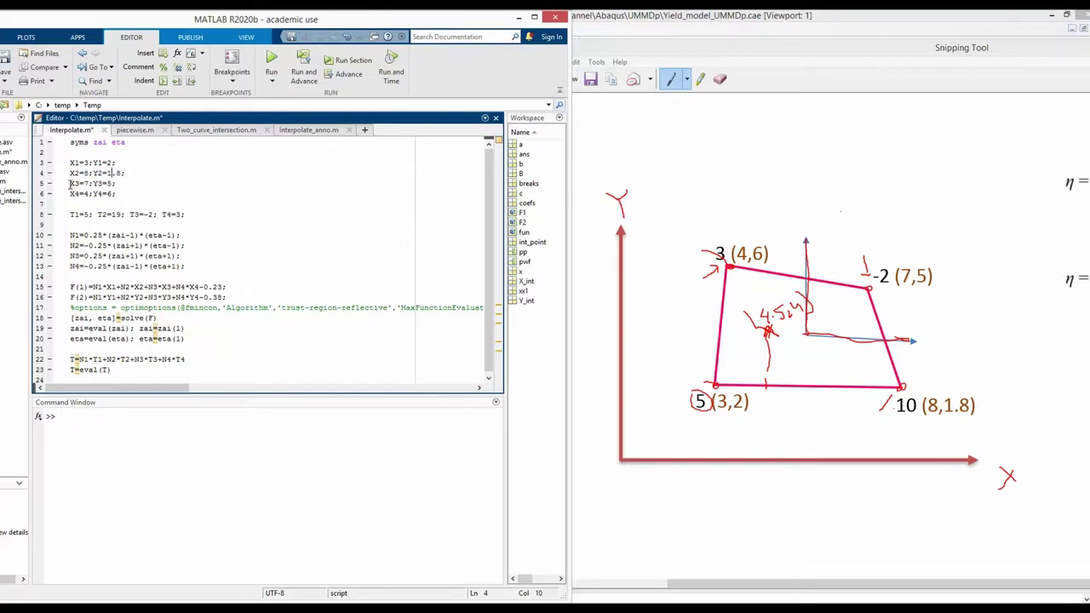
pyautogui.moveTo(70, 183); pyautogui.dragTo(114, 195)
# Step: Bracket the N1–N4 equations on their right in the sketch and locate zai in the syms line
pyautogui.hotkey('alt', 'Tab')
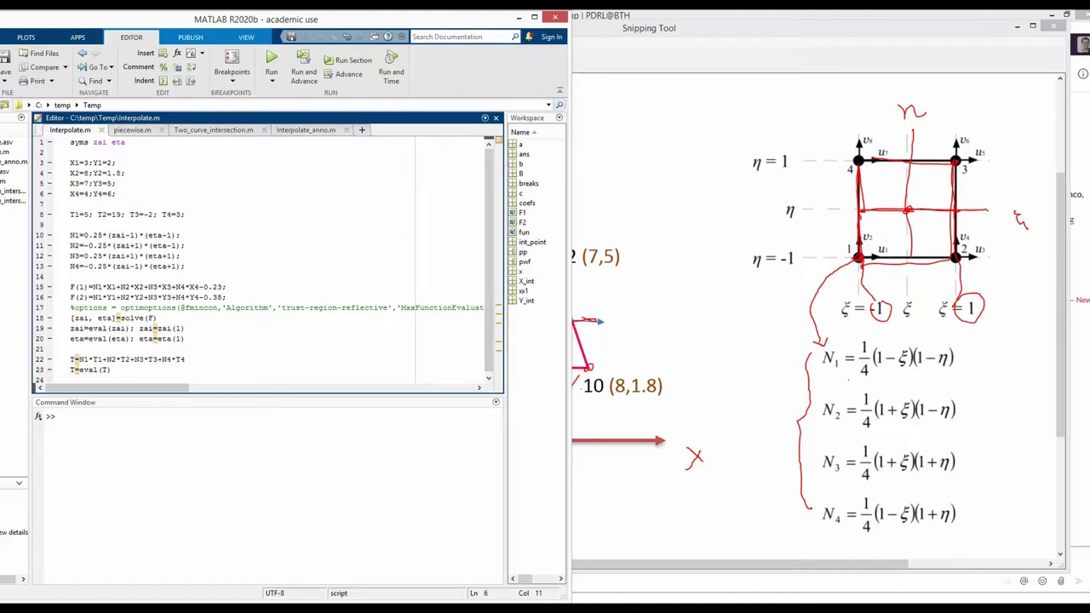
pyautogui.hotkey('alt', 'Tab')
pyautogui.moveTo(966, 349); pyautogui.dragTo(973, 524)
pyautogui.click(204, 264)
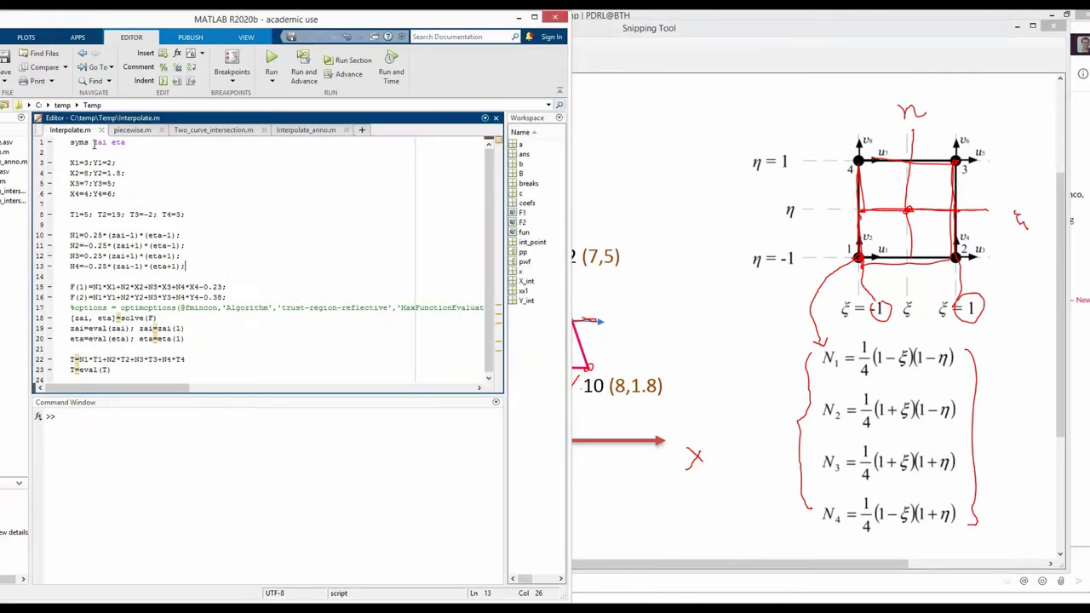
pyautogui.moveTo(93, 142); pyautogui.dragTo(106, 143)
# Step: Mark the ξ term in N1, reinforce the brace, and match it to script lines 10–13 defining N1–N4
pyautogui.click(900, 344)
pyautogui.moveTo(898, 338)
pyautogui.mouseDown()
pyautogui.moveTo(903, 351)
pyautogui.moveTo(932, 350)
pyautogui.mouseUp()
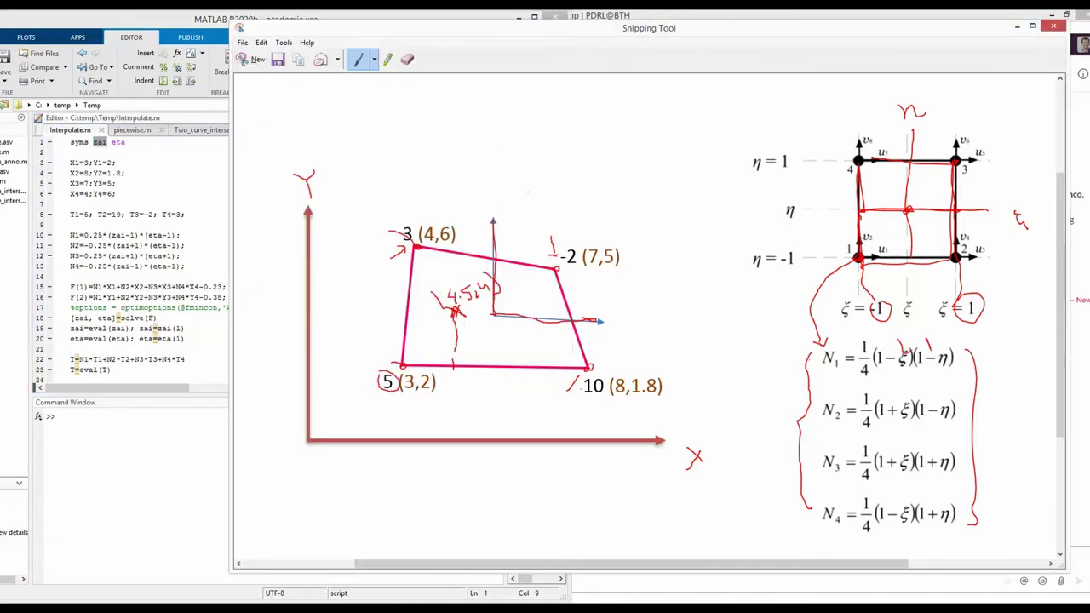
pyautogui.moveTo(811, 356); pyautogui.dragTo(806, 420)
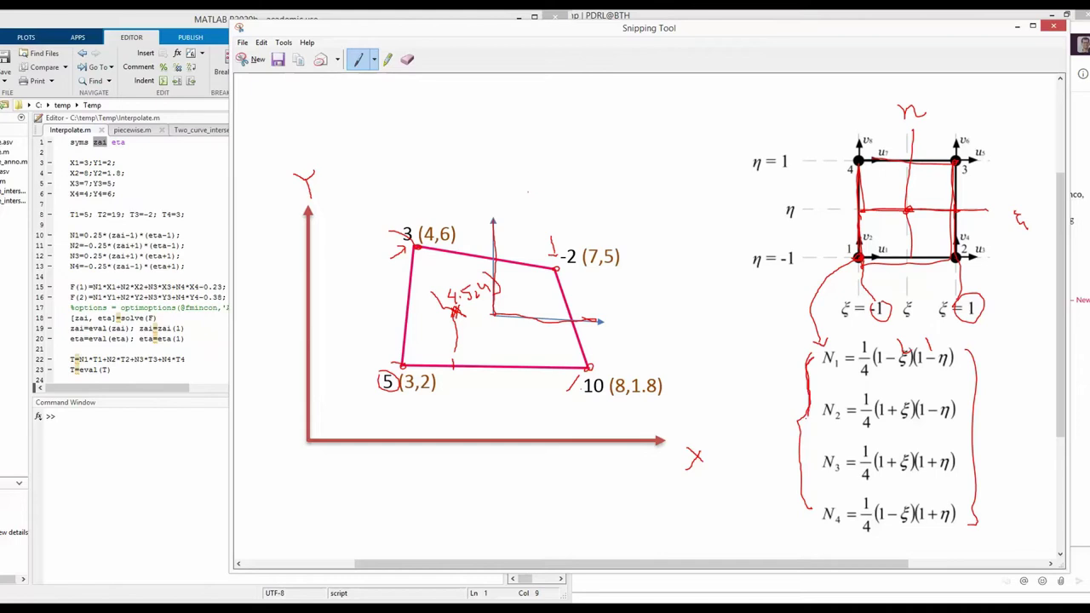
pyautogui.click(184, 255)
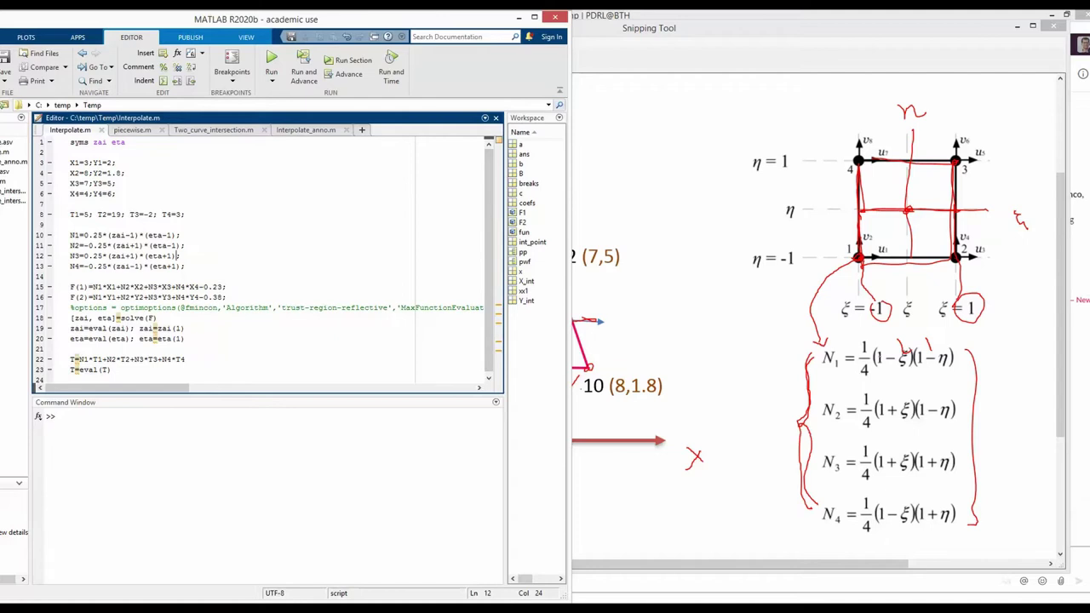
pyautogui.click(596, 193)
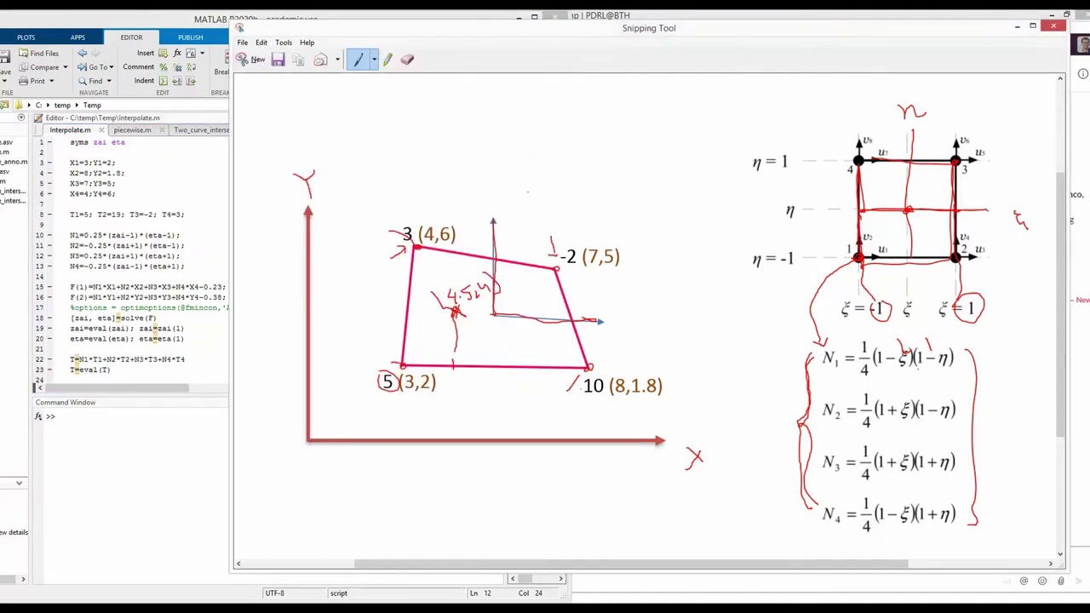
pyautogui.click(110, 244)
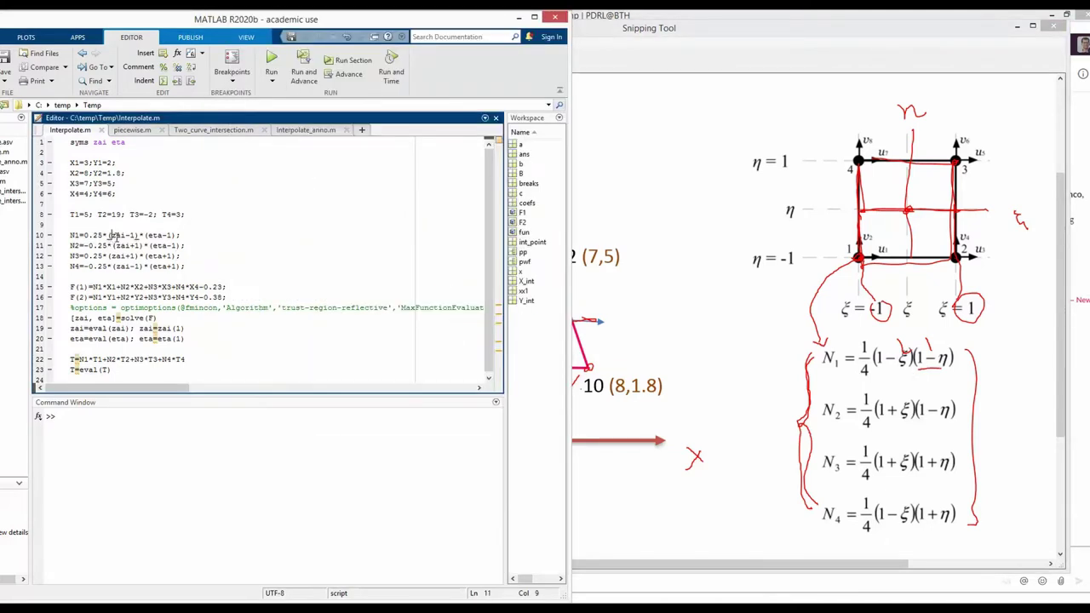
pyautogui.moveTo(110, 235); pyautogui.dragTo(173, 236)
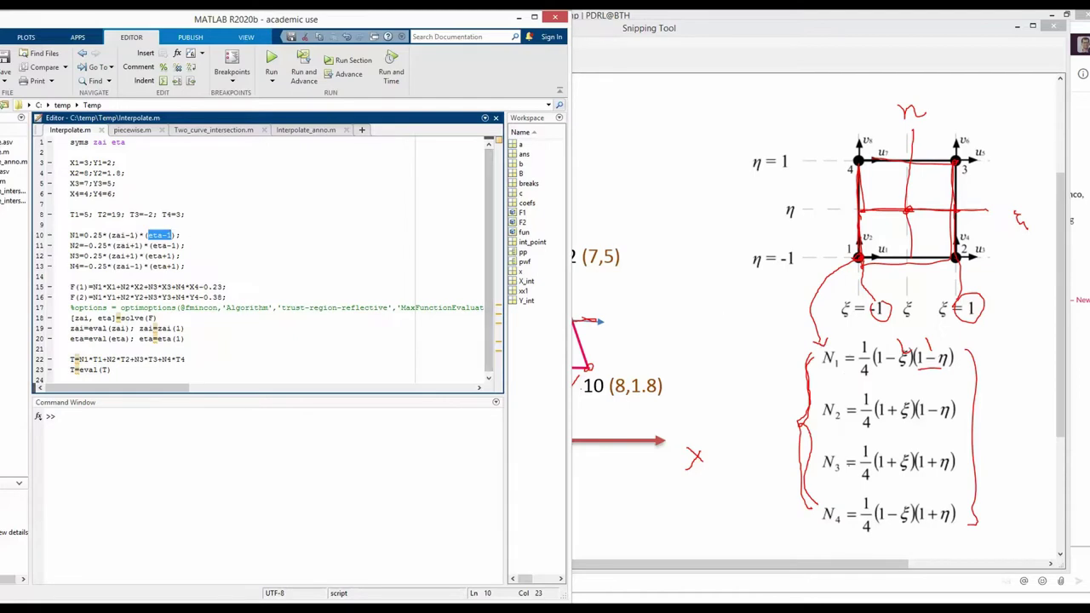
pyautogui.moveTo(186, 266); pyautogui.dragTo(75, 235)
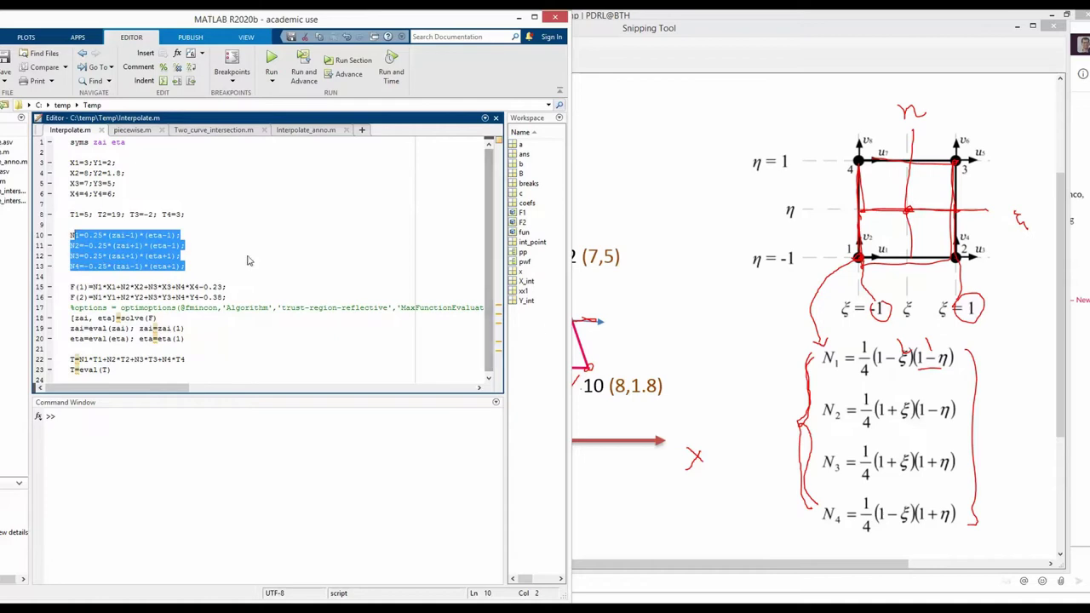